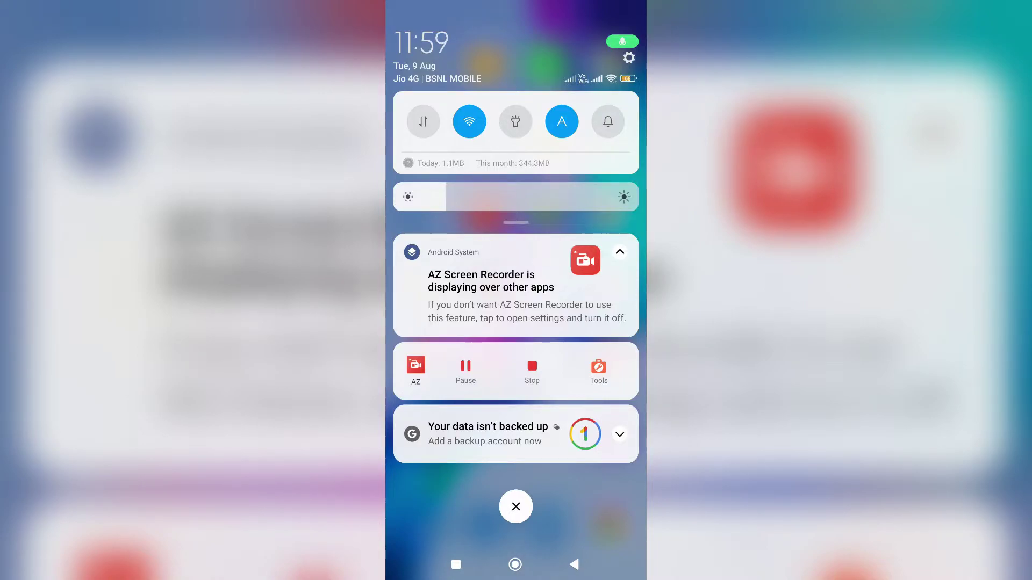
Open the 'Your data isn't backed up' alert and choose to add a Google account.
left_click(488, 434)
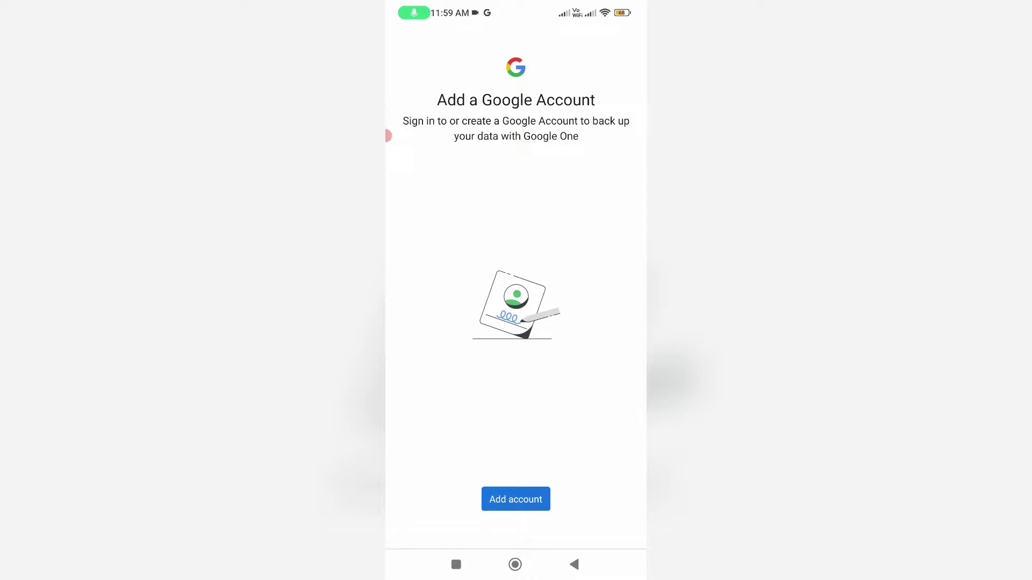
left_click(515, 500)
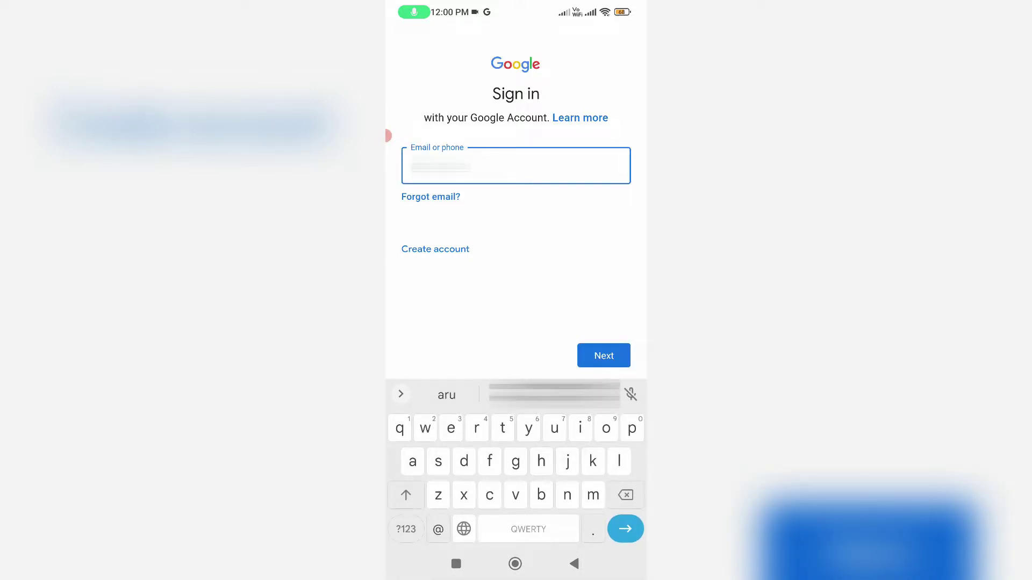
type("@gmail.com")
Submit the account's email address and then its password.
key("Return")
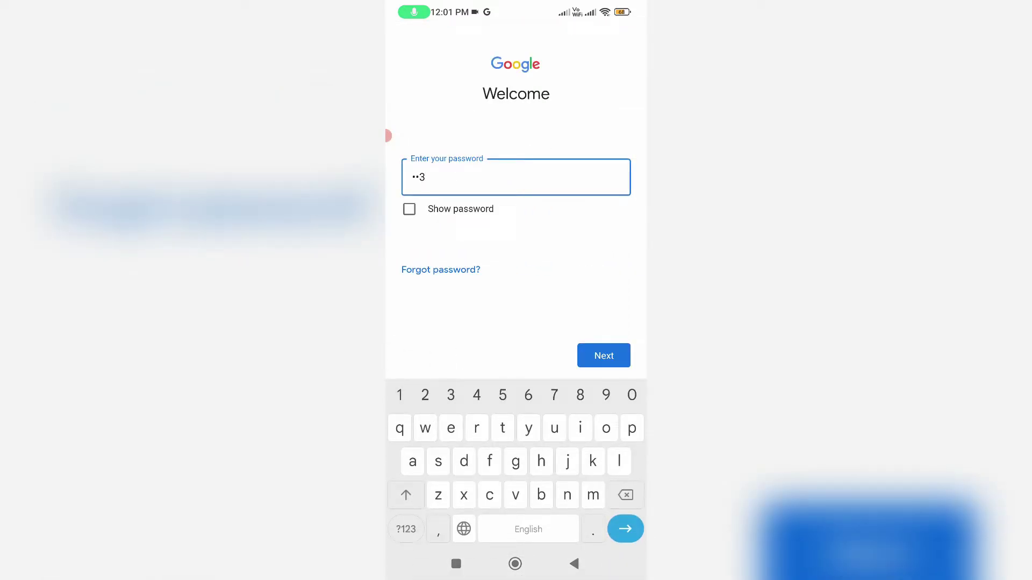
key("Return")
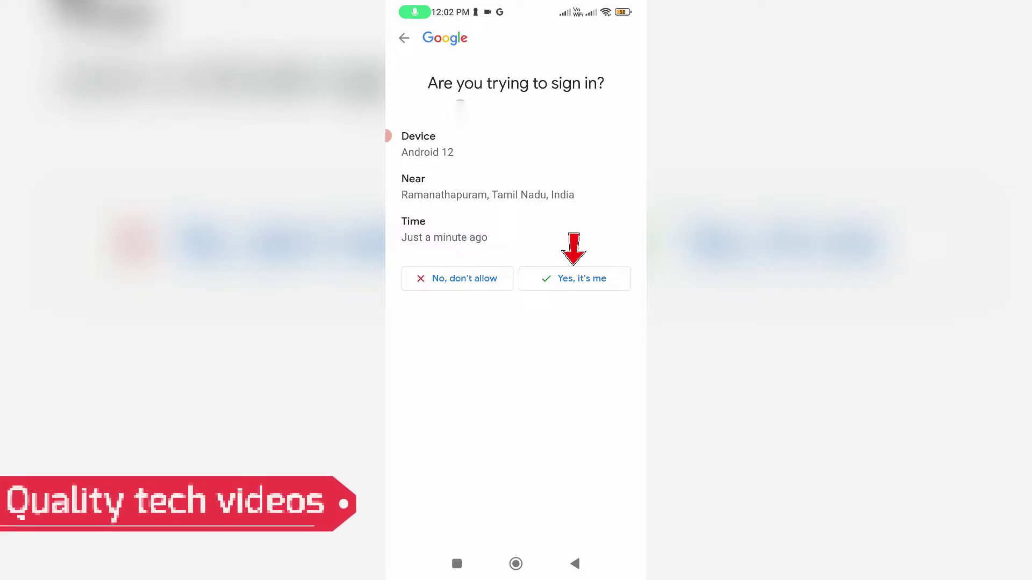
Confirm the sign-in attempt is yours and agree to Google's terms of service.
left_click(575, 279)
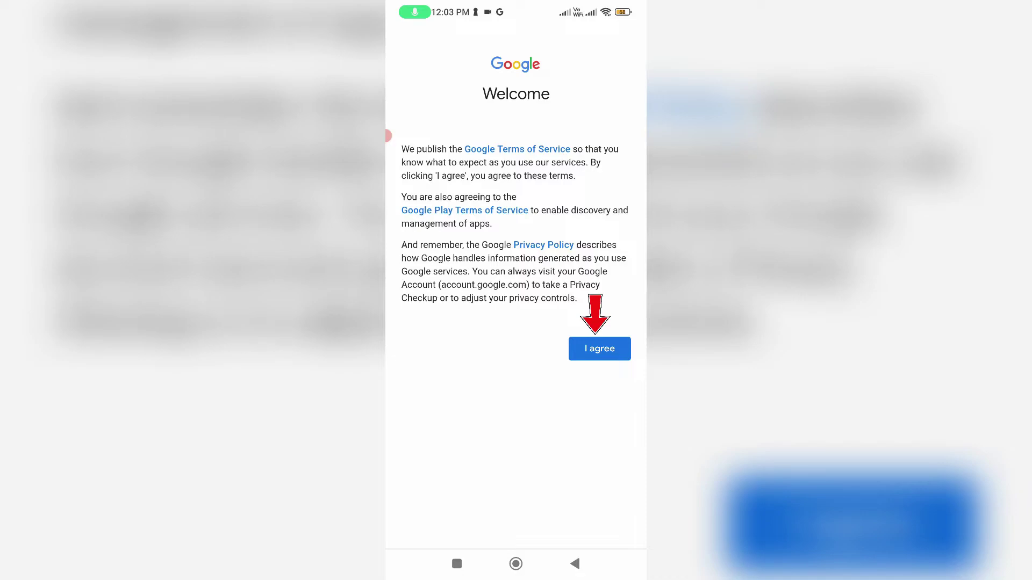
left_click(600, 349)
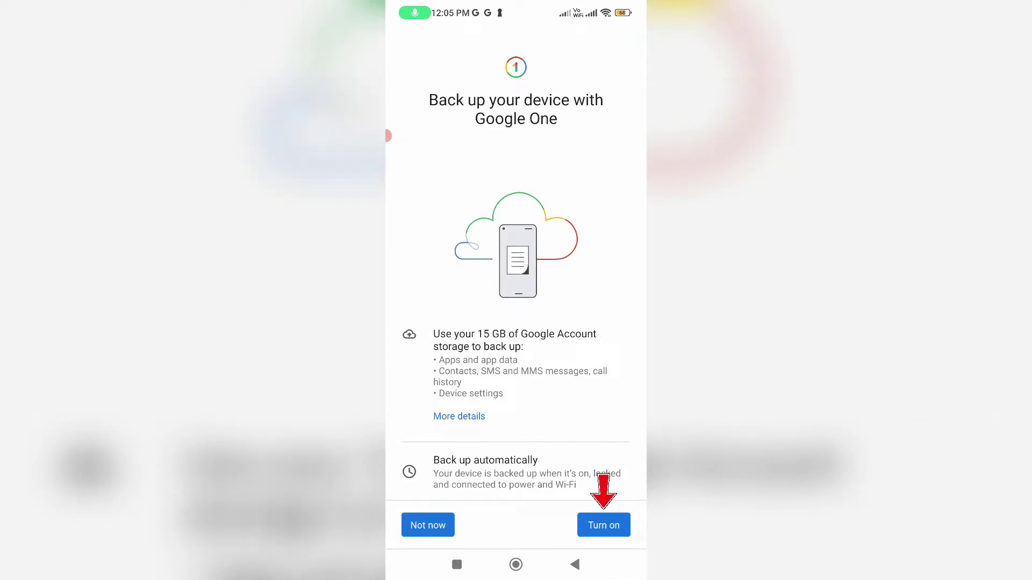
Turn on Google One backup for the device.
left_click(604, 525)
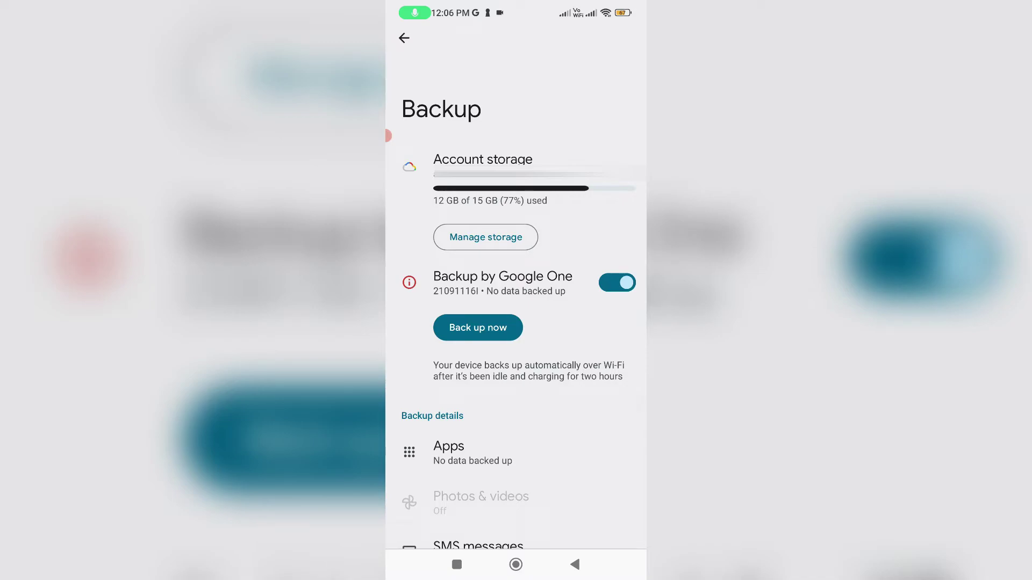
scroll(517, 322, "down", 1)
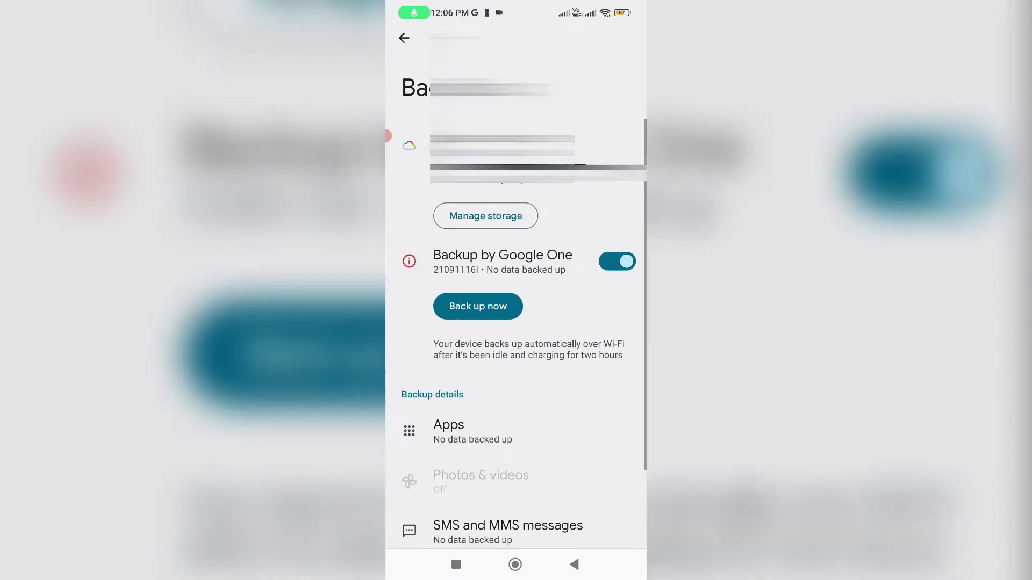
scroll(516, 323, "down", 2)
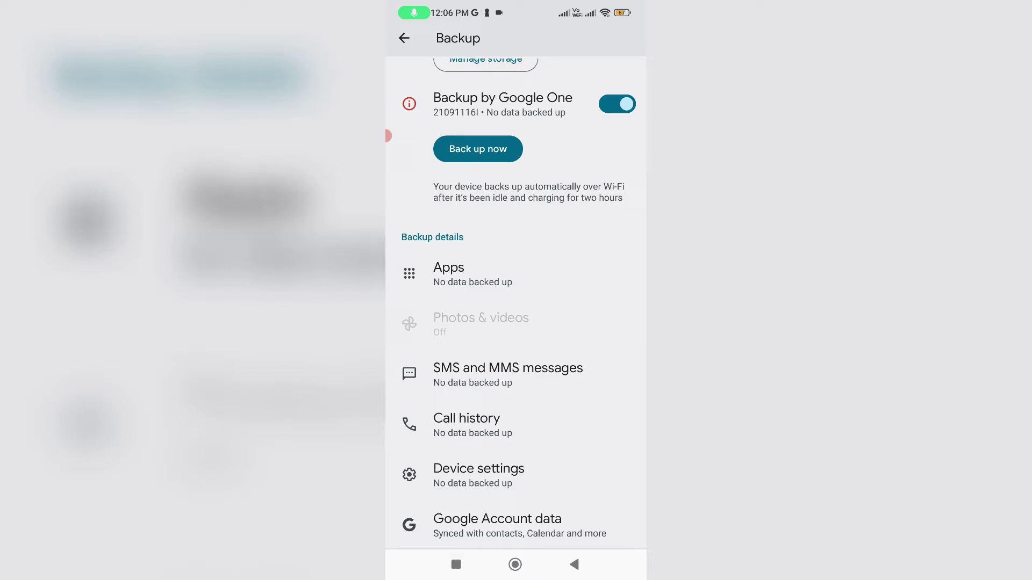
From the home screen, swipe away the Google Contacts sync and new sign-in notifications.
left_click(515, 564)
left_click_drag(517, 8, 517, 323)
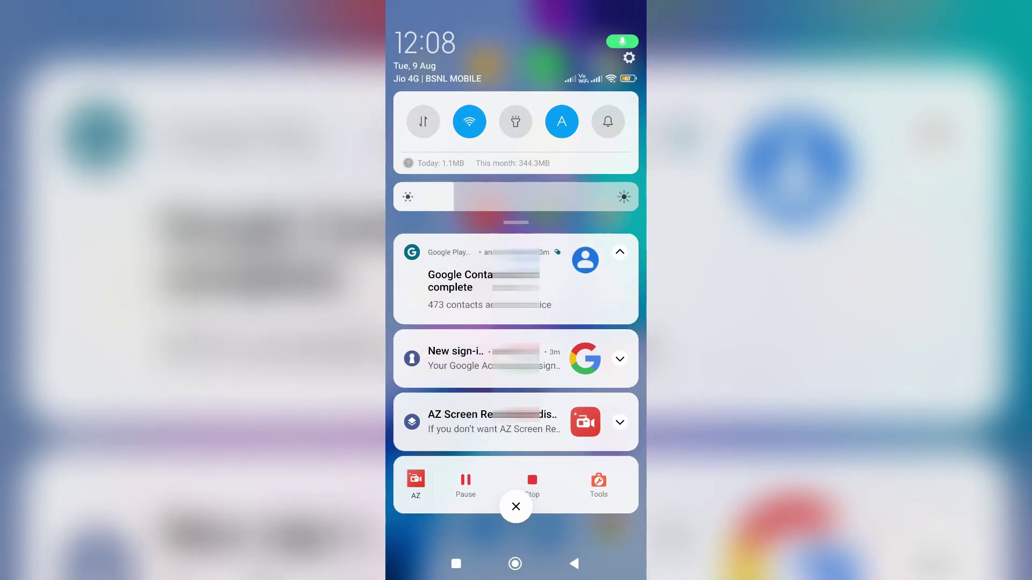
left_click_drag(564, 278, 404, 278)
left_click_drag(565, 306, 403, 307)
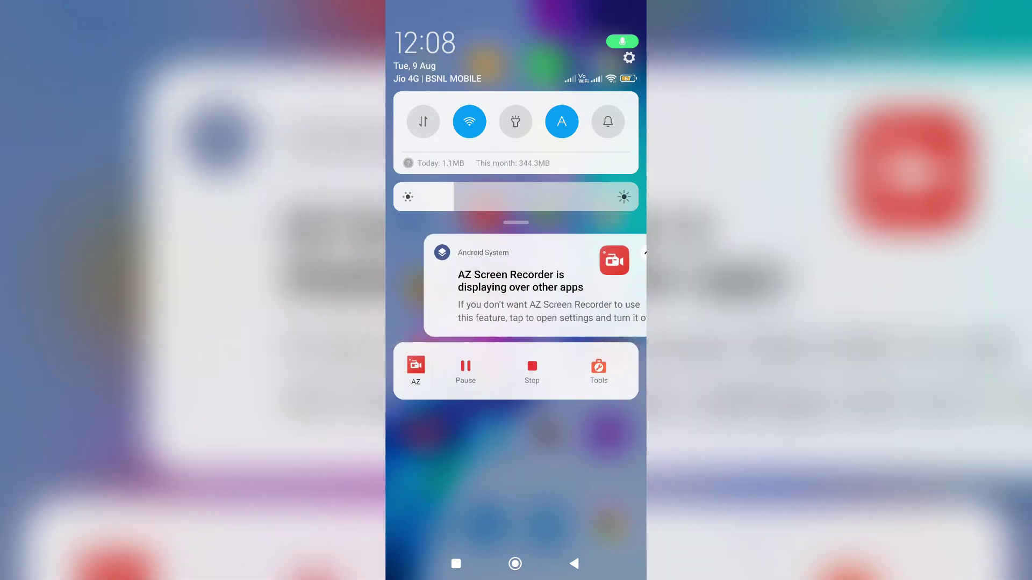